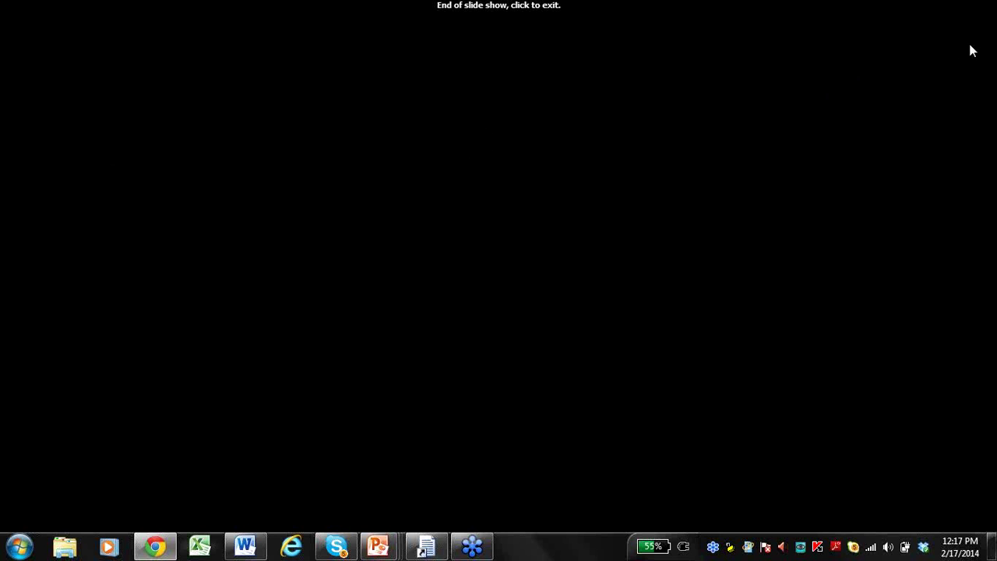
End the finished slide show and clear the presentation window to return to the desktop
click(260, 466)
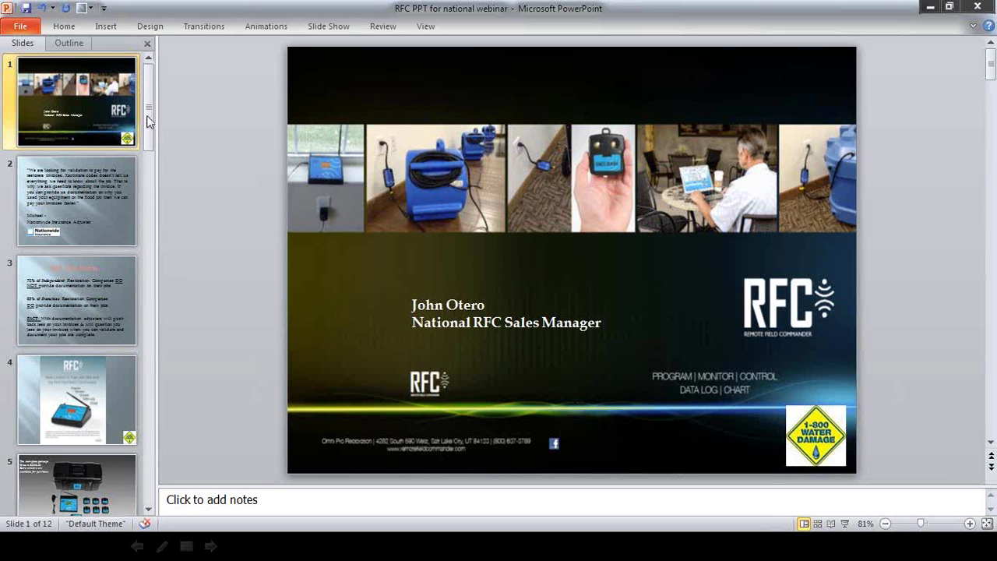
drag(148, 115, 152, 286)
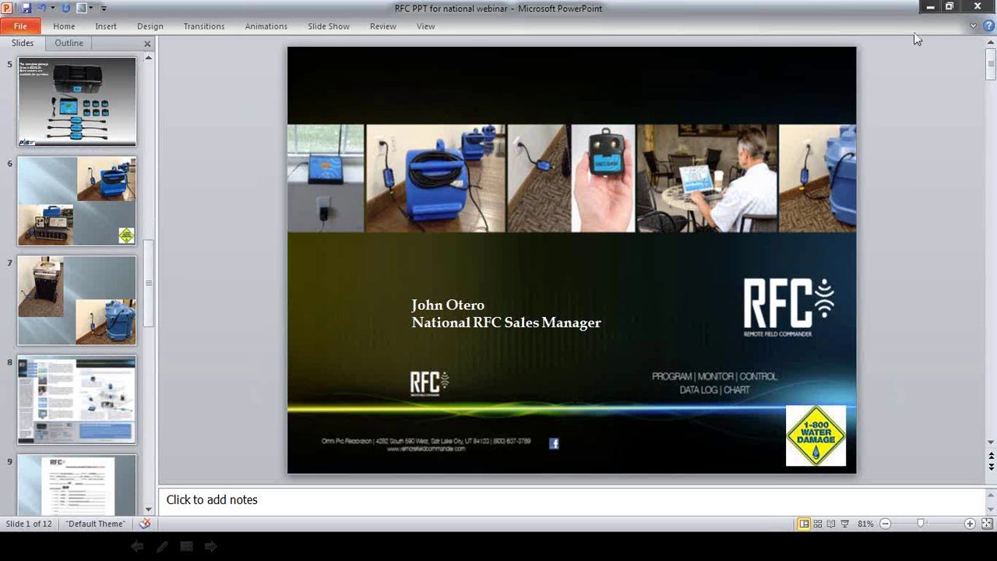
click(927, 7)
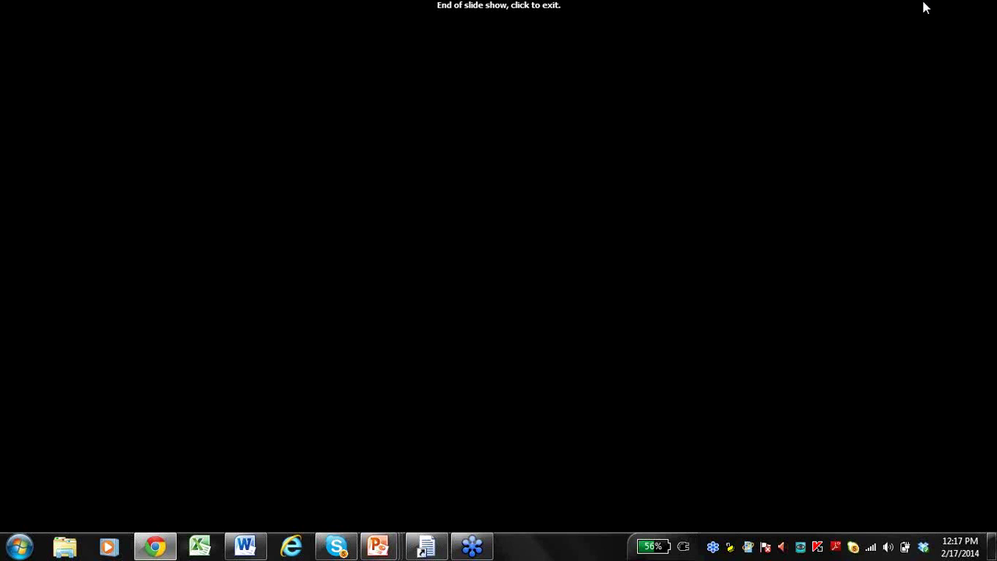
right_click(580, 277)
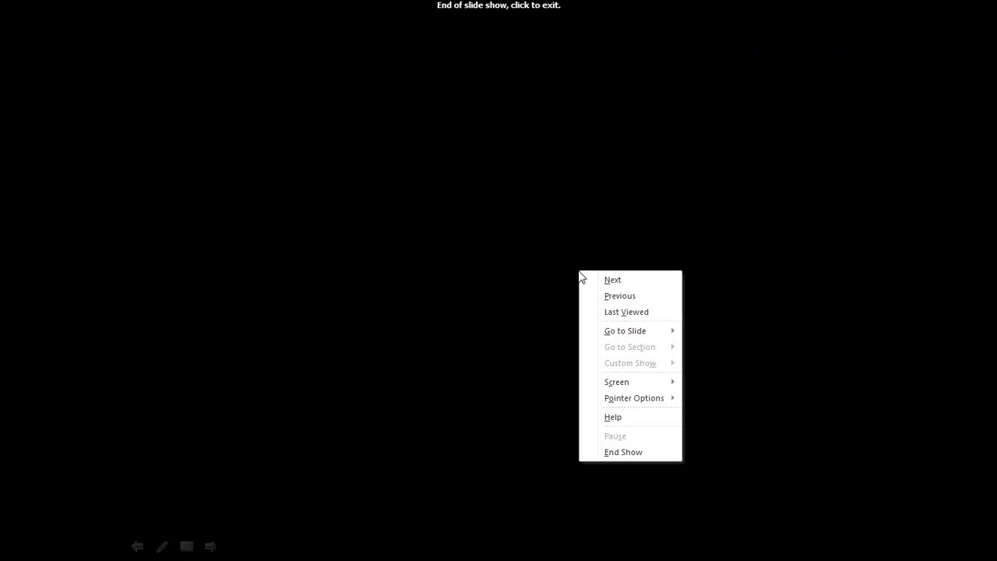
click(631, 453)
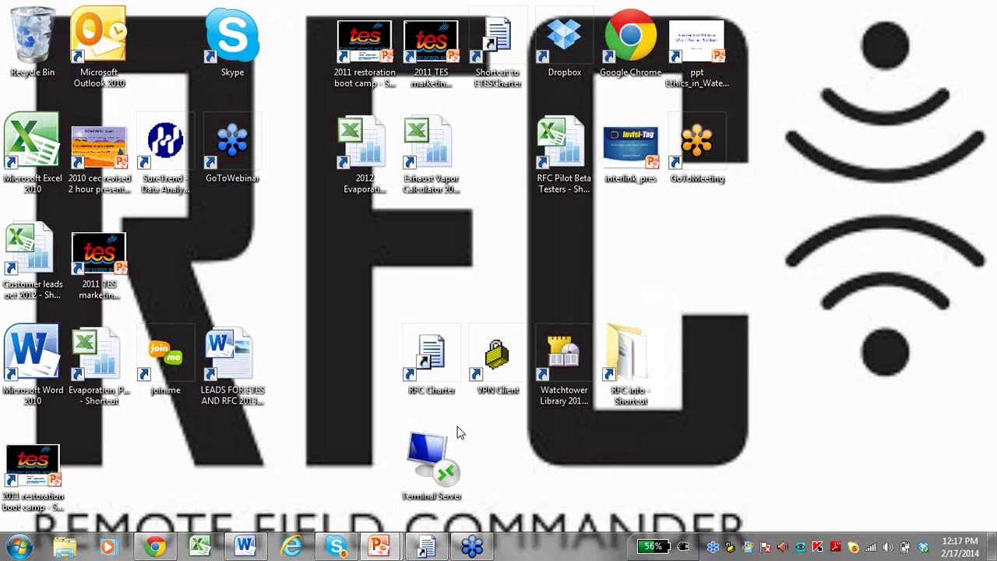
Switch to RFC Charter and log in online by entering the account password
click(427, 547)
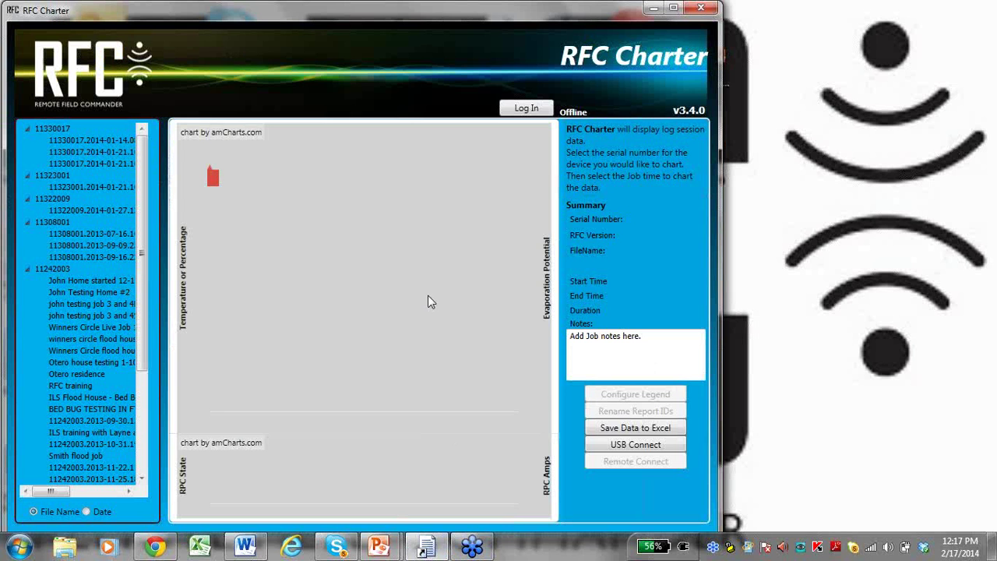
click(523, 109)
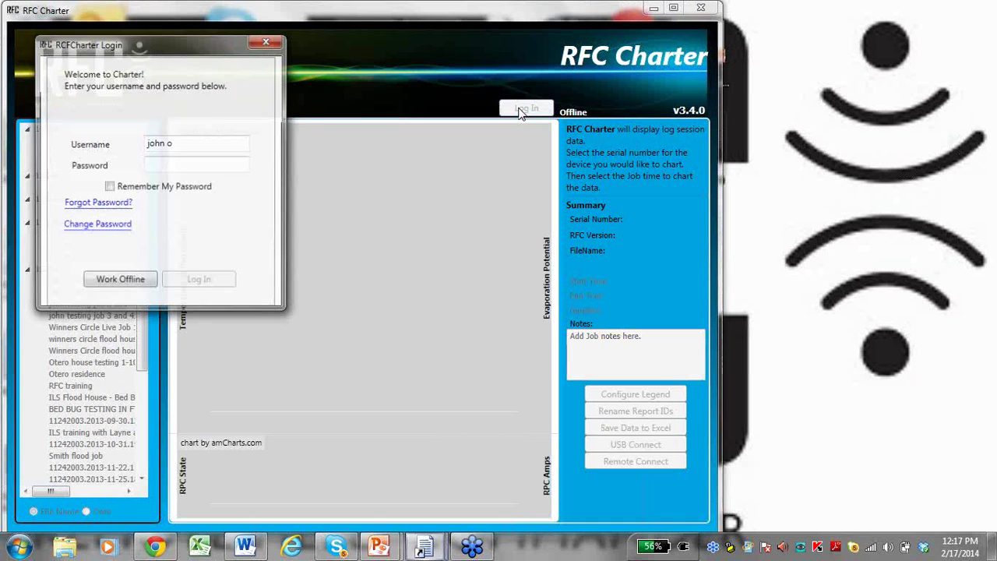
click(203, 163)
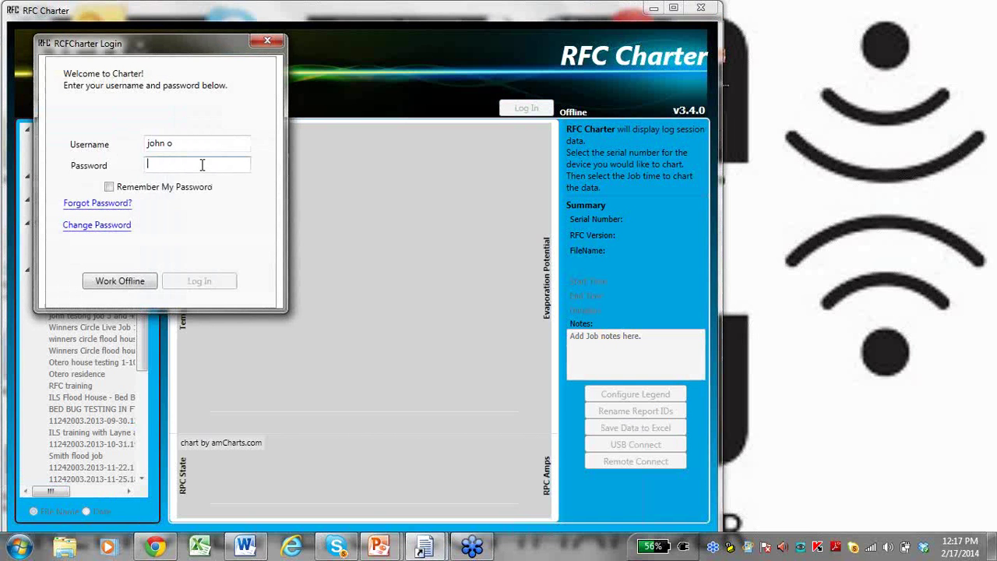
text(••••••)
key(BackSpace)
key(BackSpace)
key(BackSpace)
key(BackSpace)
key(BackSpace)
key(BackSpace)
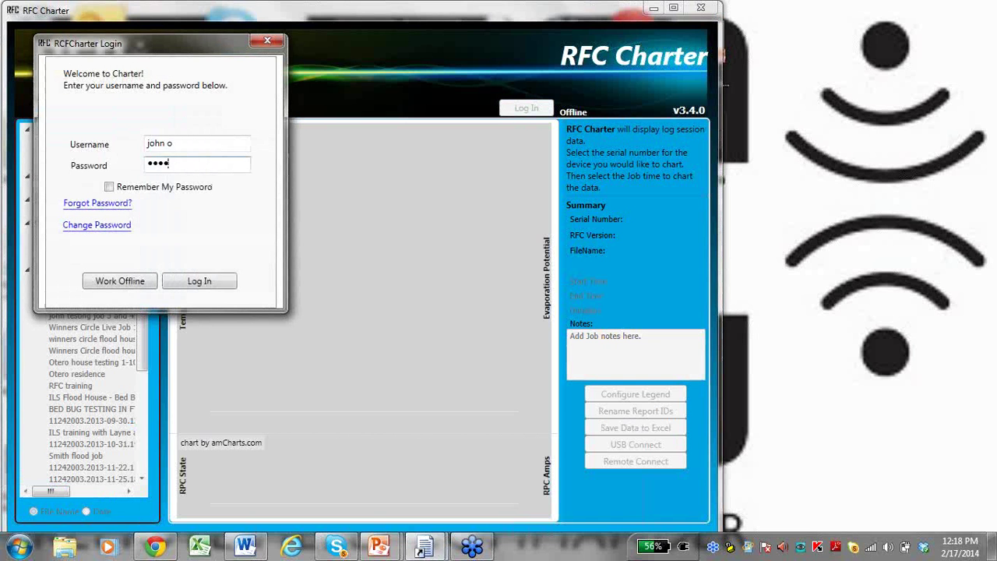
text(•••••••)
click(200, 282)
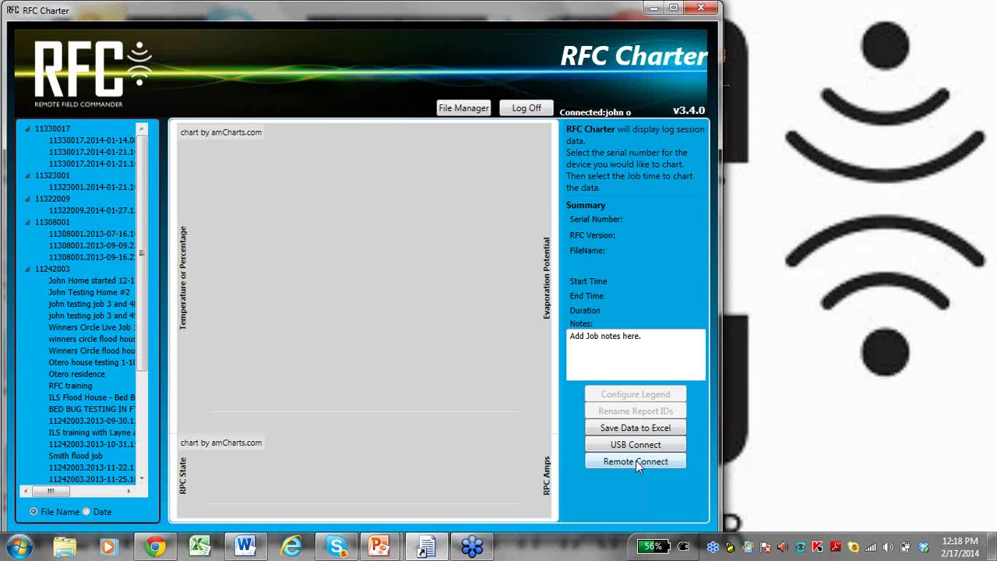
Open the remote connection and retrieve the data of the remote device korec006
click(636, 461)
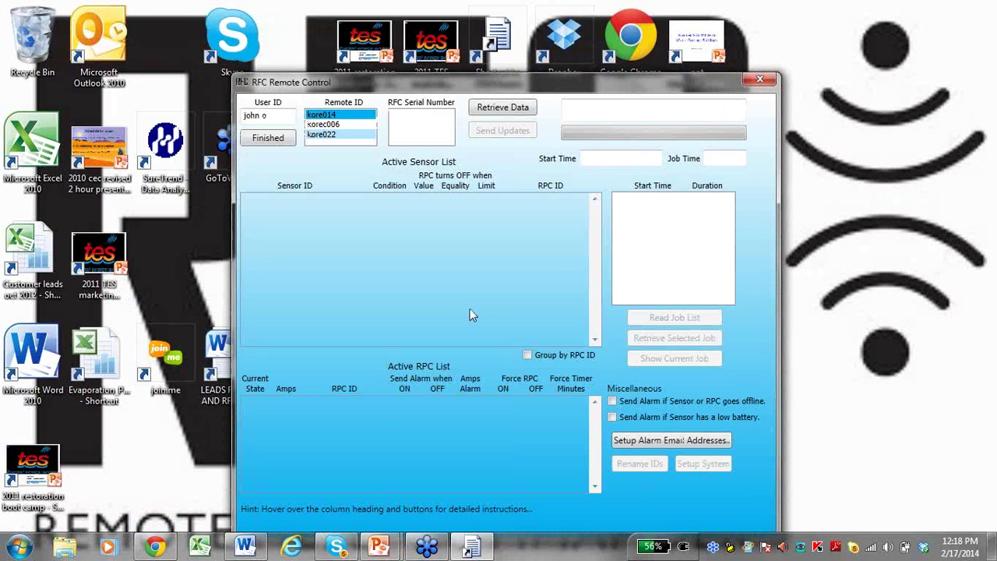
click(333, 127)
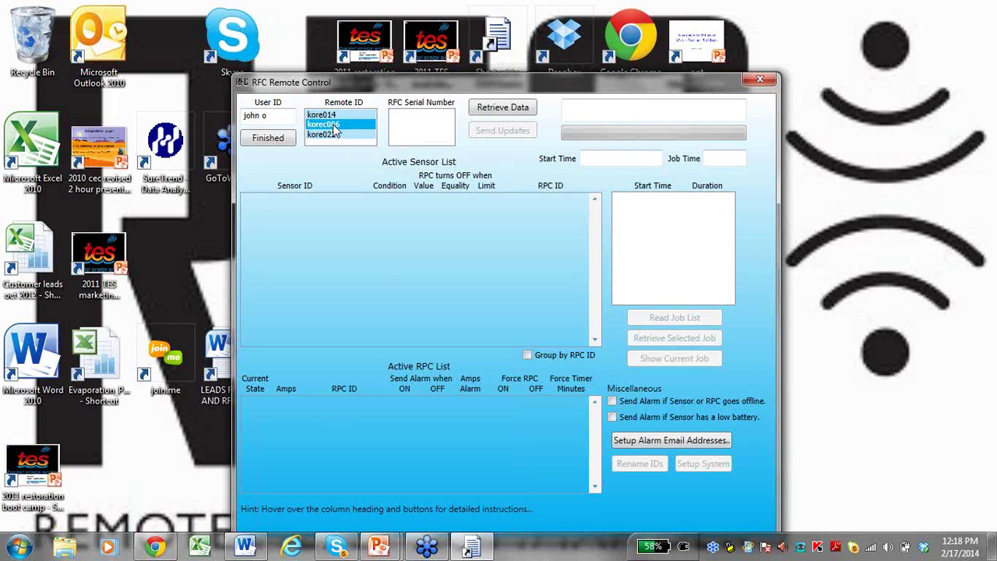
click(487, 108)
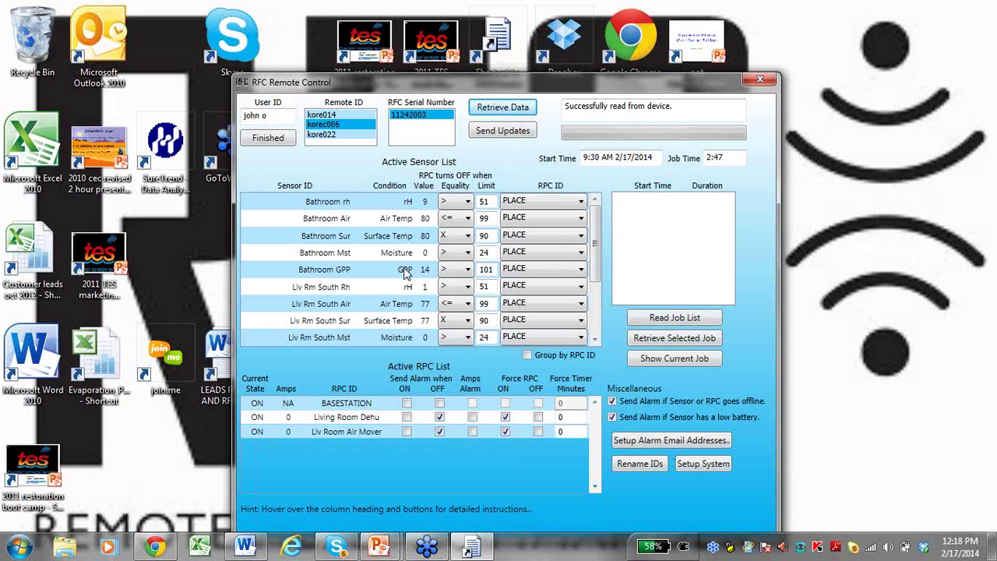
Force the Living Room Dehu and Liv Room Air Mover off and send the update to the device
drag(596, 250, 596, 297)
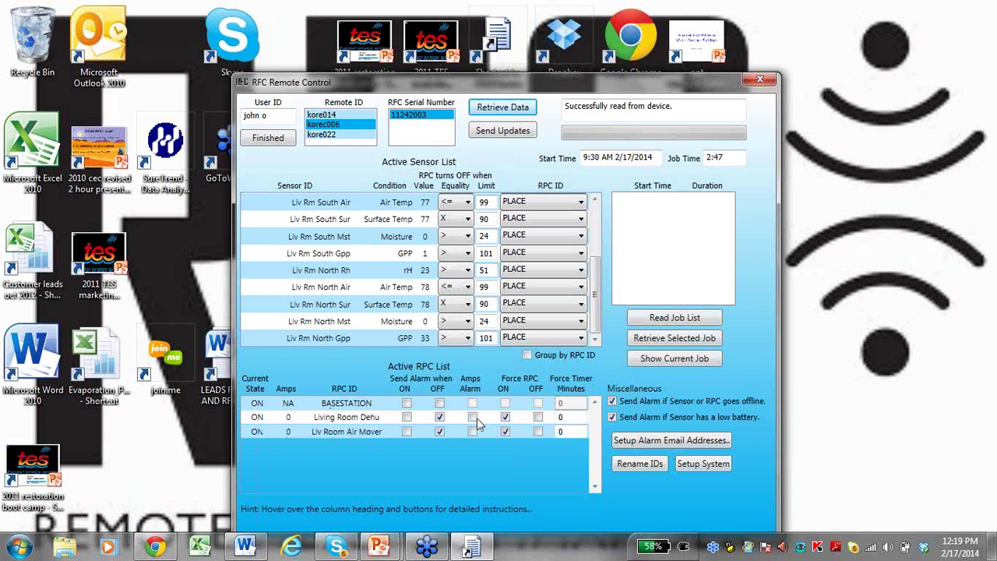
click(537, 416)
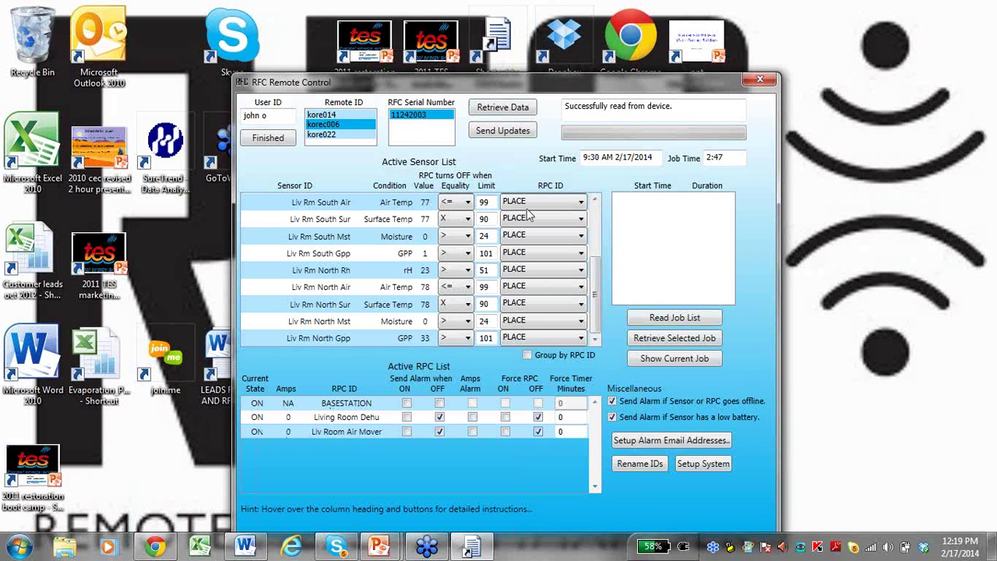
click(509, 134)
Set the force timer of the Living Room Dehu to 500 minutes
click(564, 419)
text(500)
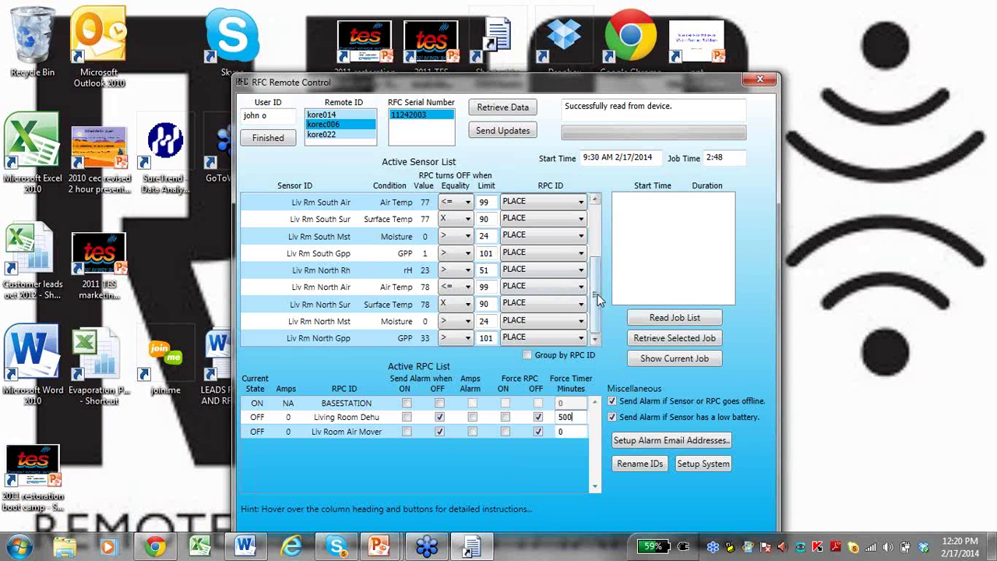
scroll(601, 220, up, 1)
scroll(601, 220, up, 1)
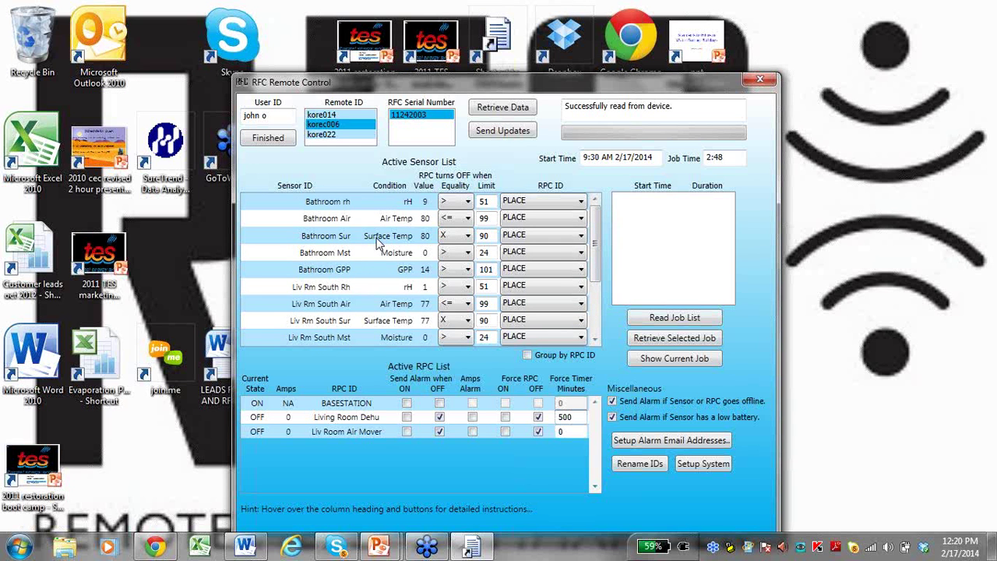
In the system setup, hide the surface temperature sensors of the Bathroom, Liv Rm South and Liv Rm North
click(691, 462)
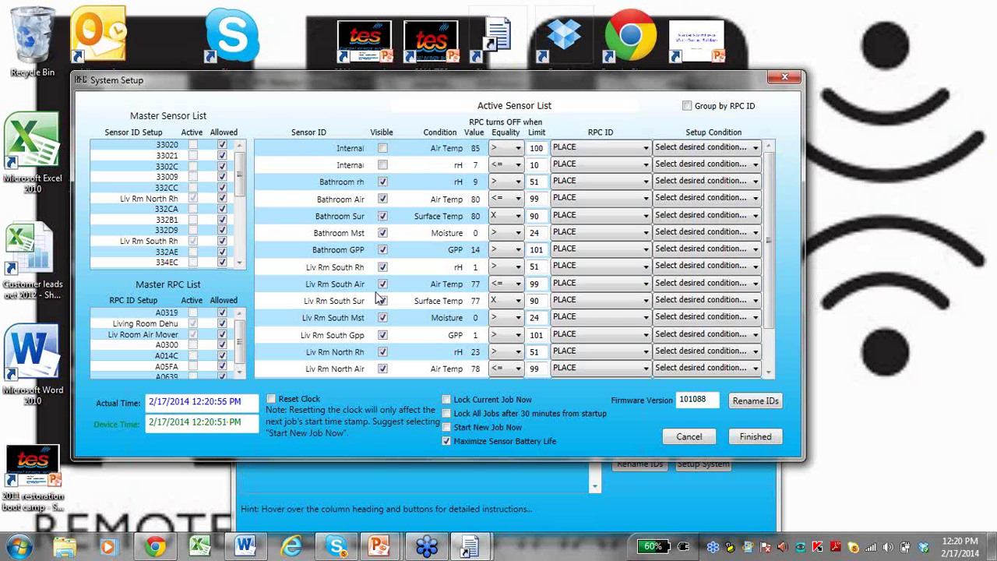
click(382, 216)
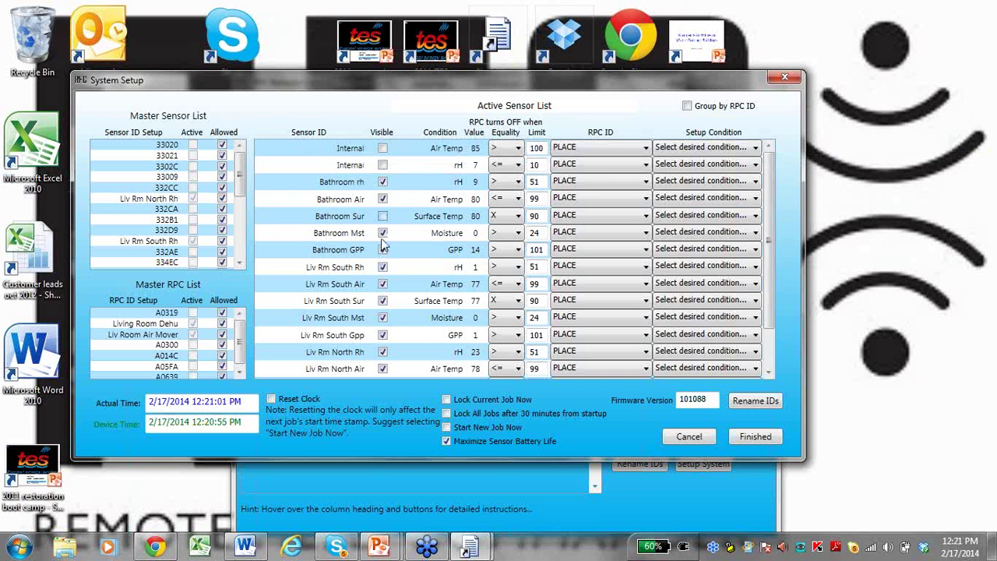
click(383, 301)
drag(770, 241, 769, 294)
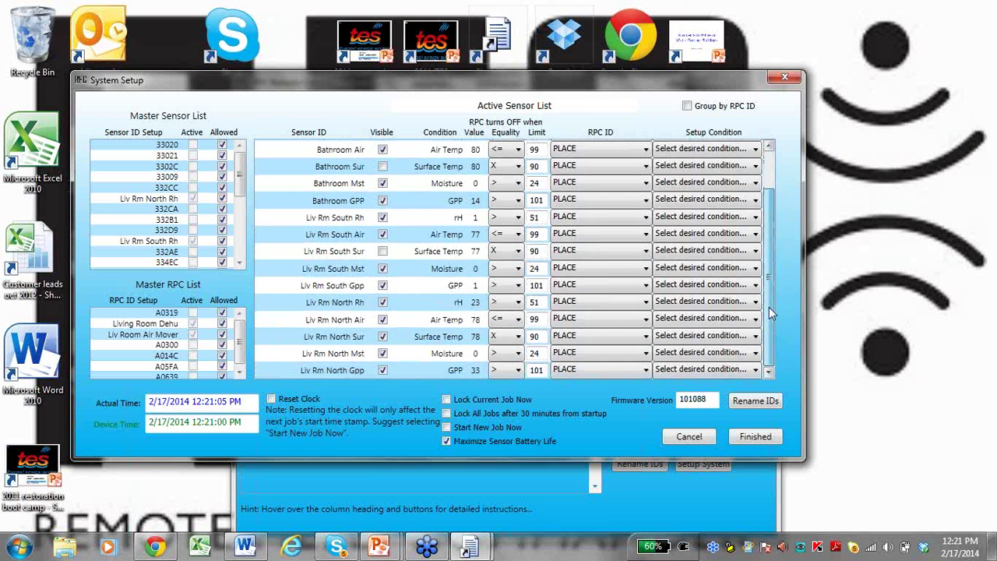
click(382, 336)
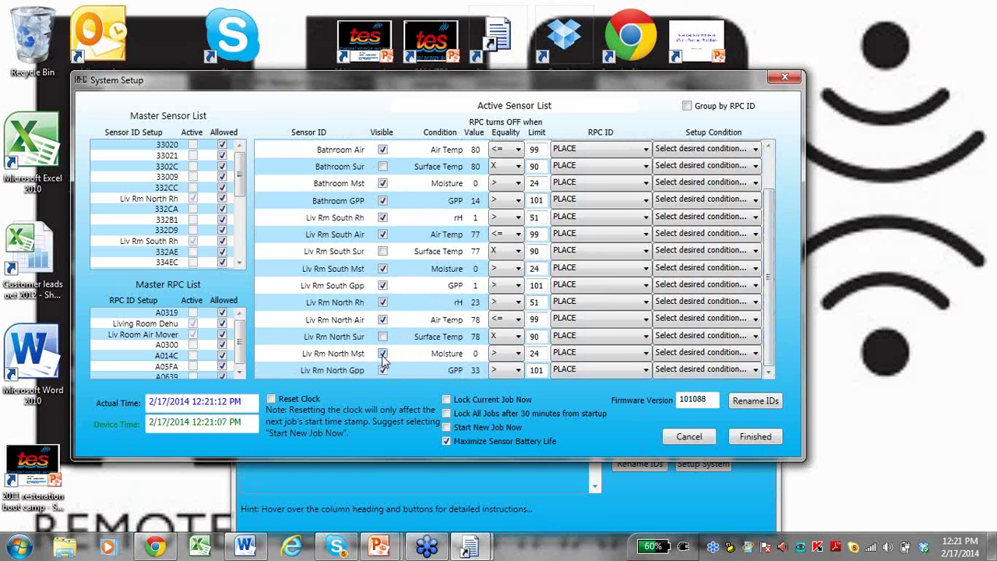
Hide the moisture sensors of the Bathroom, Liv Rm South and Liv Rm North and finish the system setup
click(382, 352)
click(382, 269)
drag(772, 297, 775, 214)
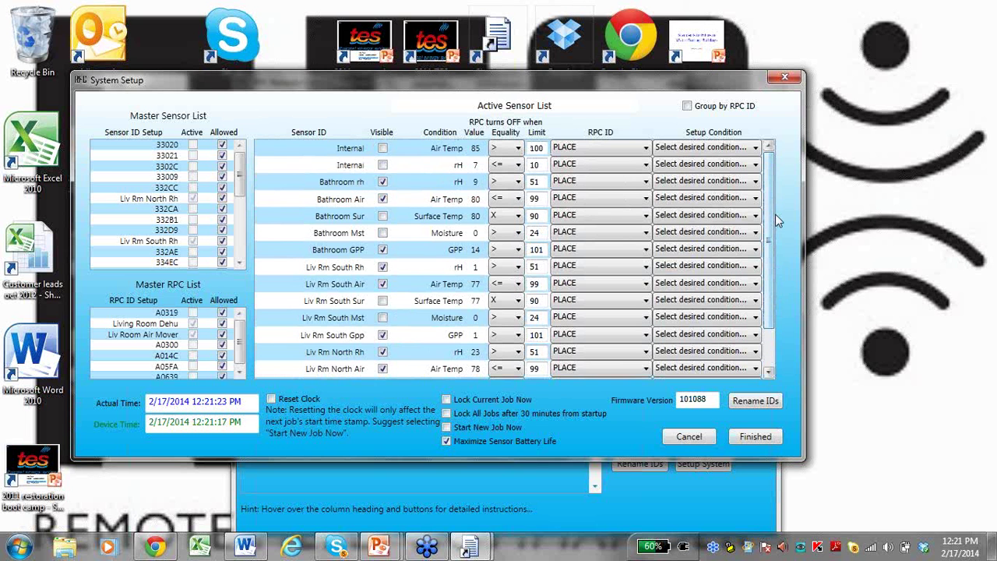
click(752, 436)
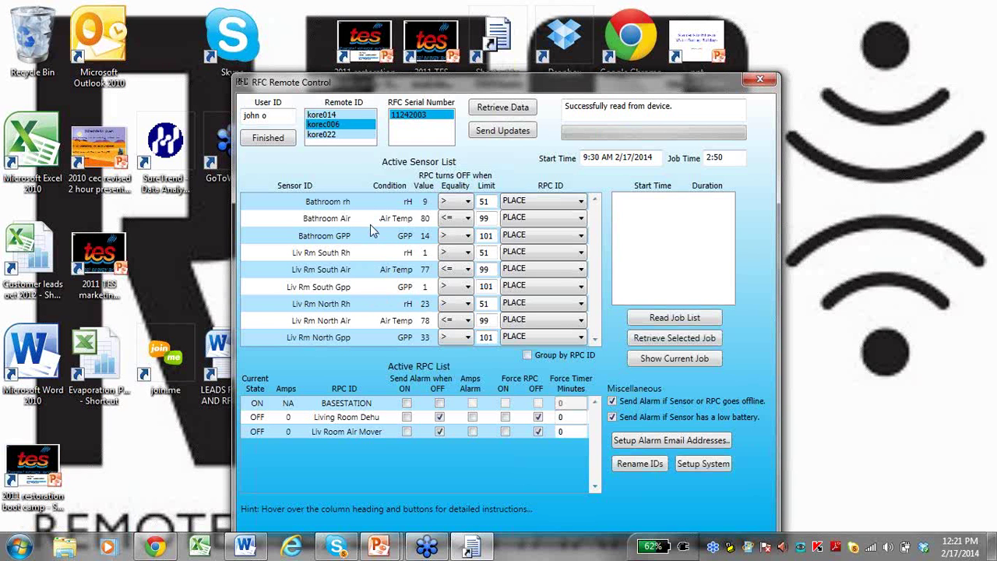
Open the identifier renaming and change the alias of sensor 332C9 rH to Den rh
click(639, 463)
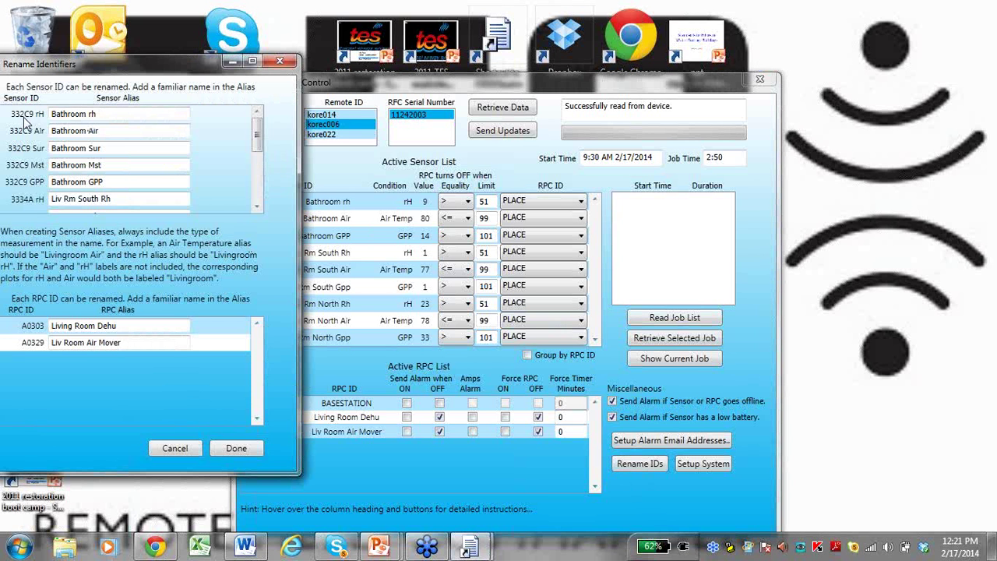
click(87, 118)
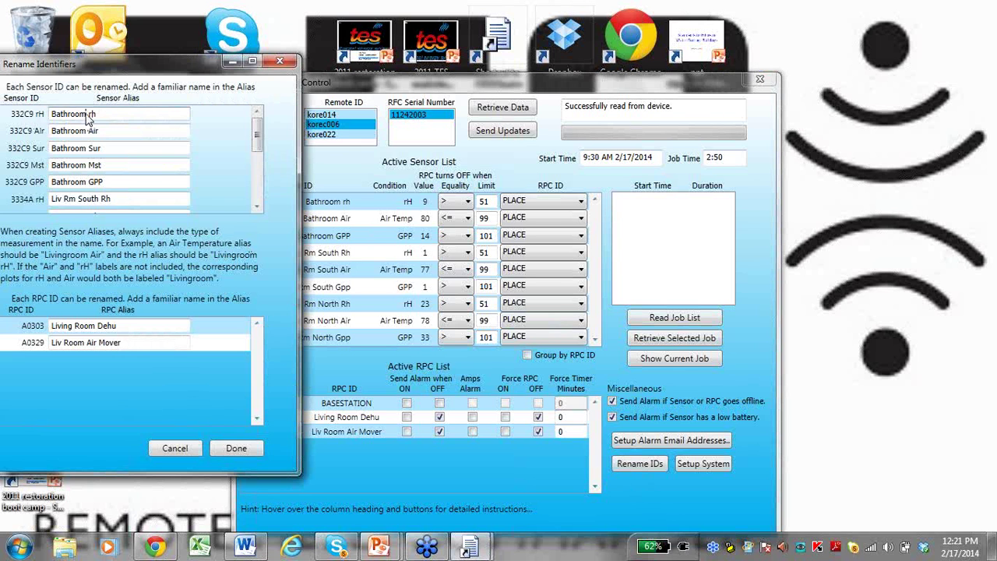
key(BackSpace)
key(BackSpace)
key(BackSpace)
key(BackSpace)
key(BackSpace)
key(BackSpace)
key(BackSpace)
key(BackSpace)
text(Den)
Change the alias of sensor 332C9 Air to Den Air
click(87, 134)
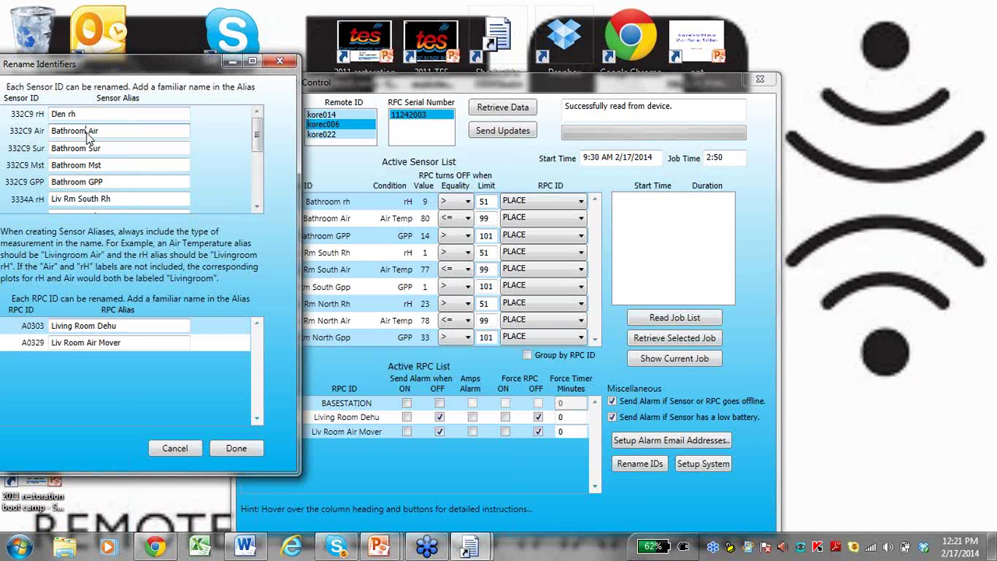
key(BackSpace)
key(BackSpace)
key(BackSpace)
key(BackSpace)
key(BackSpace)
key(BackSpace)
key(BackSpace)
key(BackSpace)
text(Den)
Change the alias of sensor 332C9 Sur to Den Sur
click(87, 149)
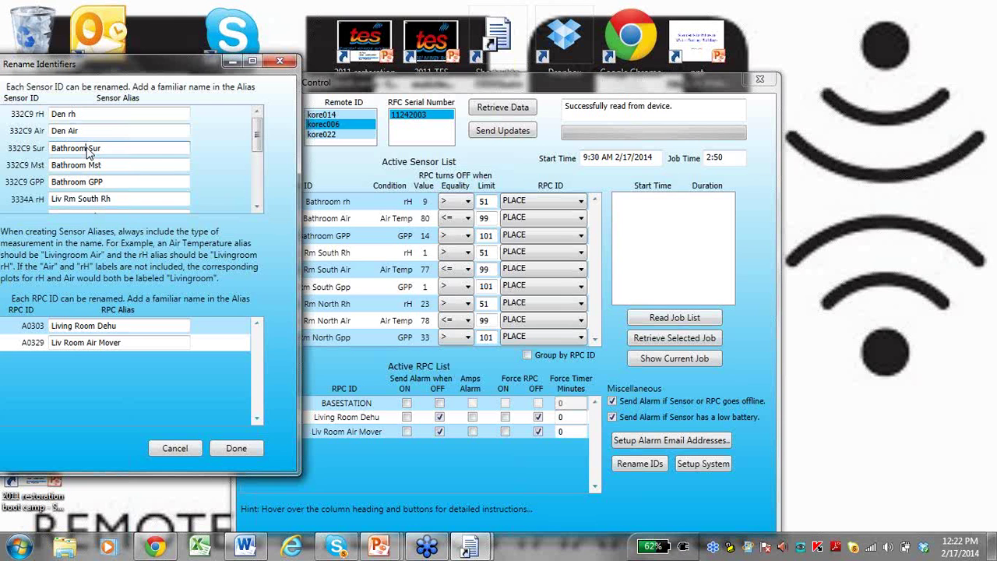
key(BackSpace)
key(BackSpace)
key(BackSpace)
key(BackSpace)
key(BackSpace)
key(BackSpace)
key(BackSpace)
key(BackSpace)
text(Den)
Change the alias of sensor 332C9 Mst to Den Mst
click(87, 168)
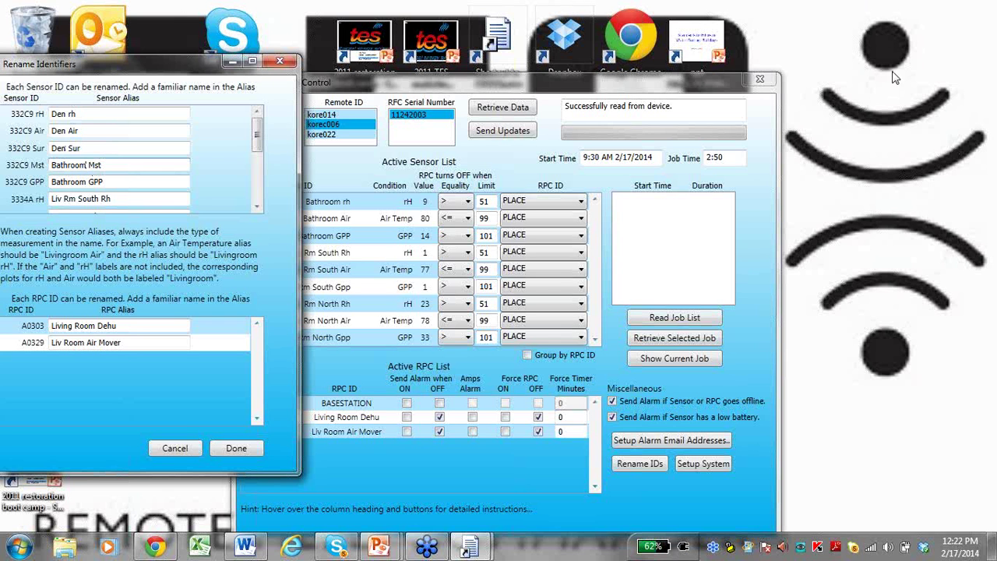
key(BackSpace)
key(BackSpace)
key(BackSpace)
key(BackSpace)
key(BackSpace)
key(BackSpace)
key(BackSpace)
key(BackSpace)
key(BackSpace)
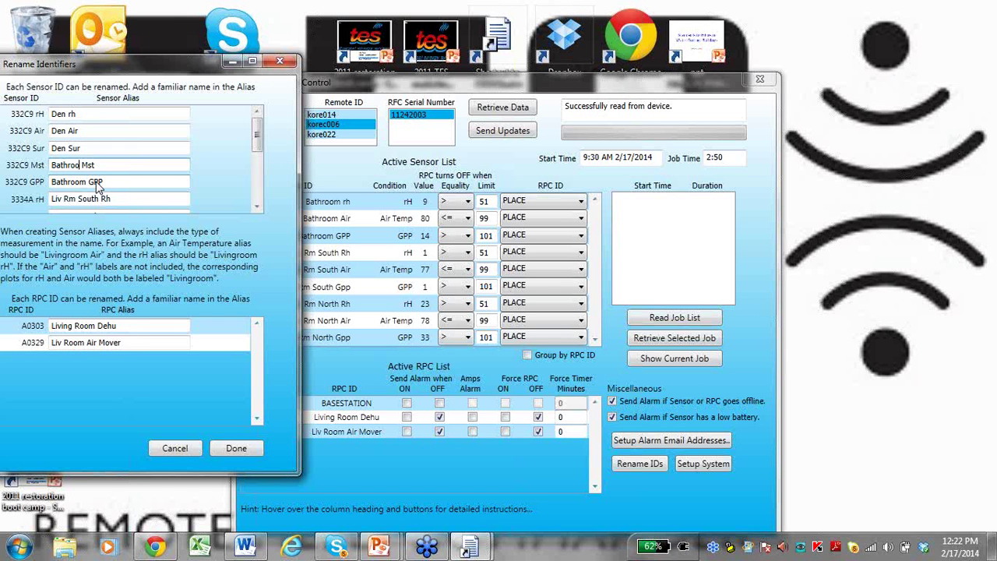
text(Den)
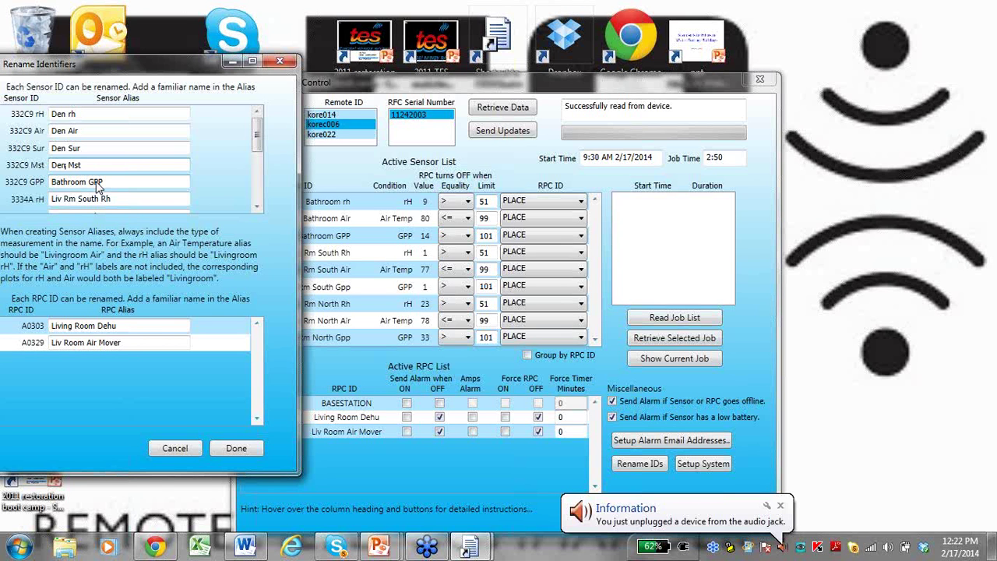
key(XF86AudioLowerVolume)
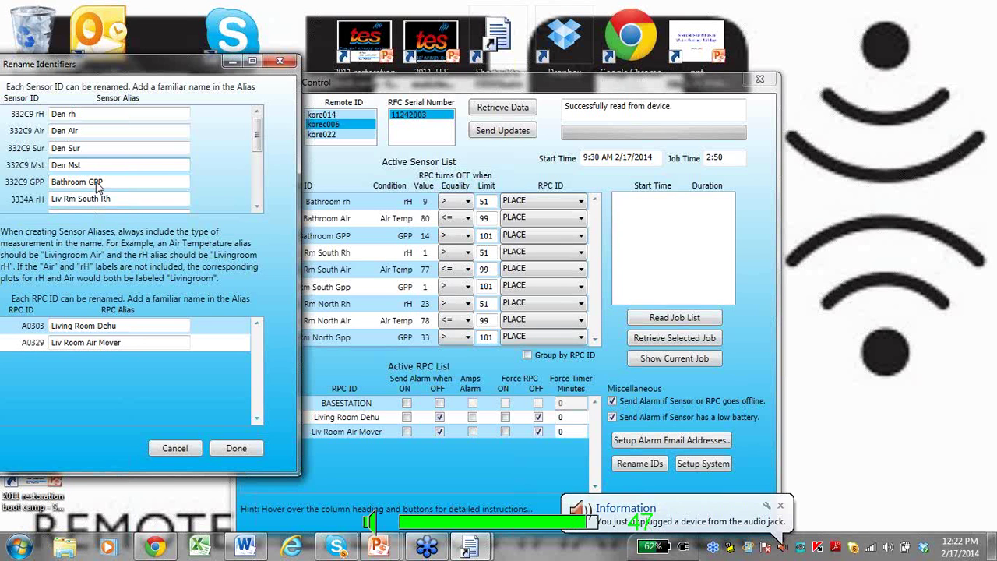
Change the alias of sensor 332C9 GPP to Den GPP and save the renamed identifiers
click(88, 183)
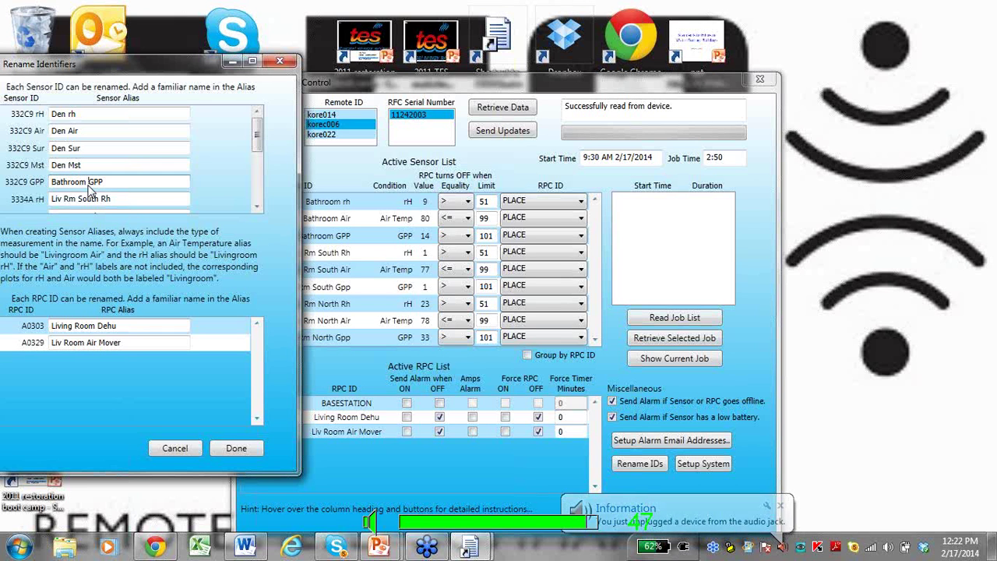
key(BackSpace)
key(BackSpace)
key(BackSpace)
key(BackSpace)
key(BackSpace)
key(BackSpace)
key(BackSpace)
key(BackSpace)
key(BackSpace)
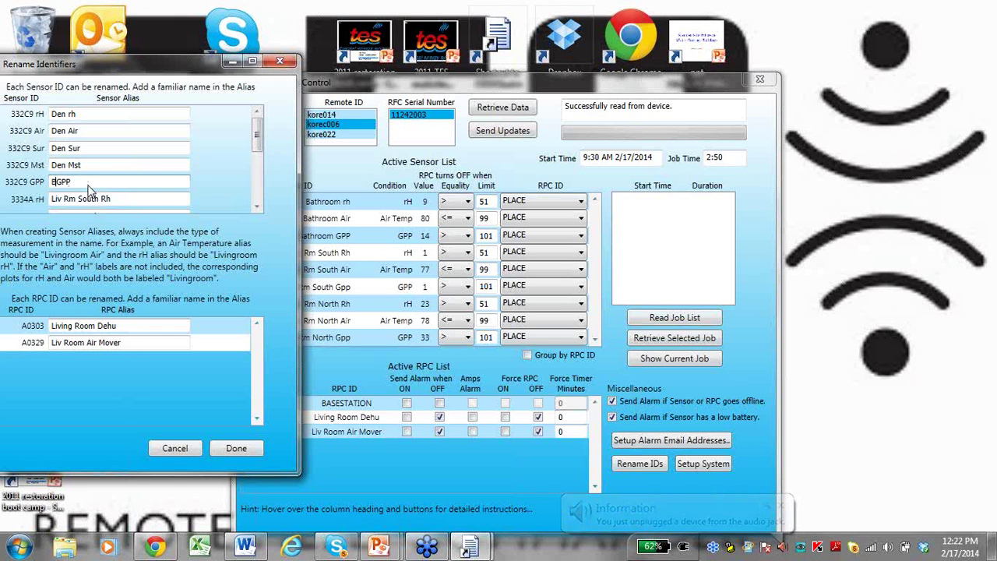
text(Den)
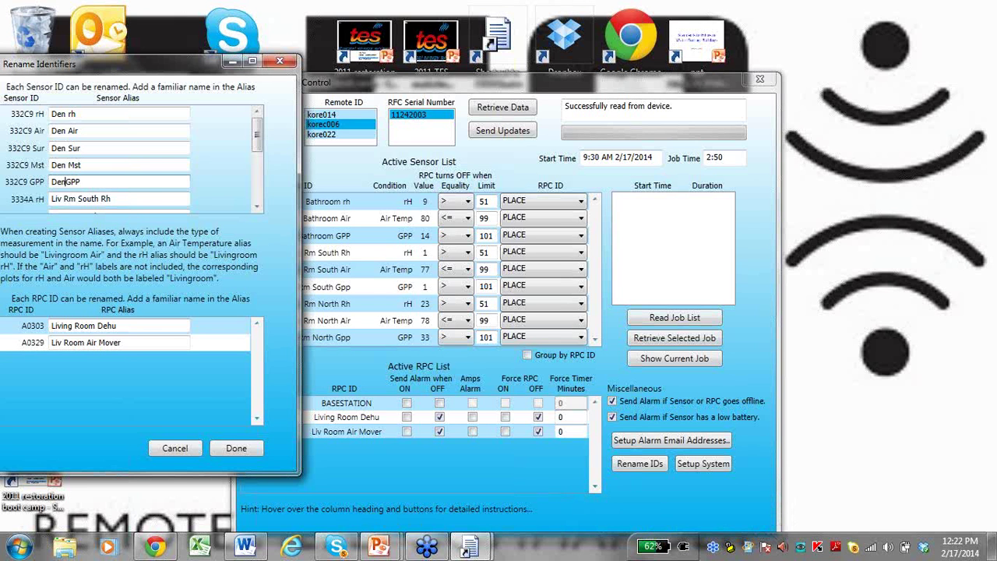
click(252, 451)
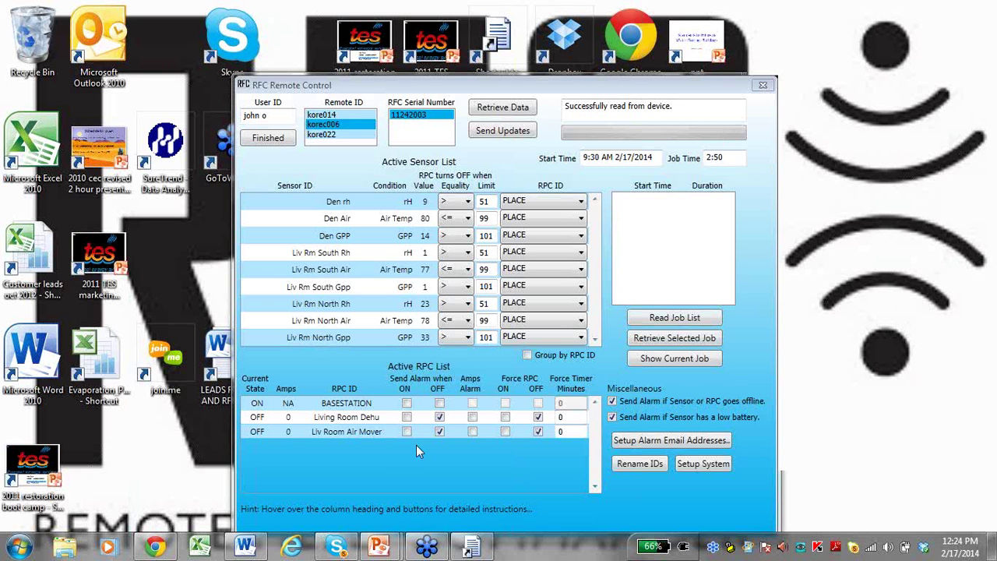
Switch to the RFC PPT for national webinar presentation in PowerPoint and start its slide show from the beginning
mouse_move(379, 545)
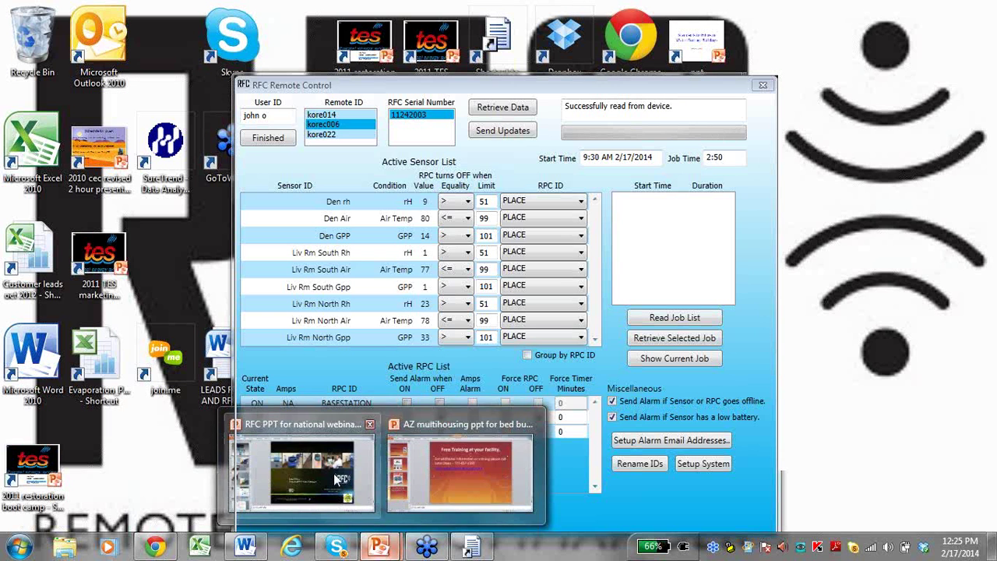
click(334, 473)
click(328, 25)
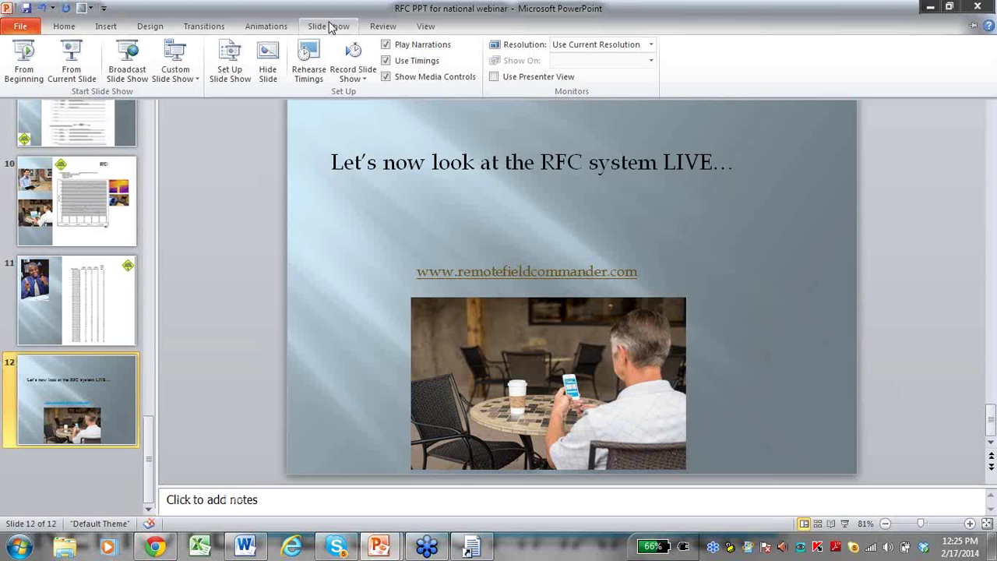
click(25, 71)
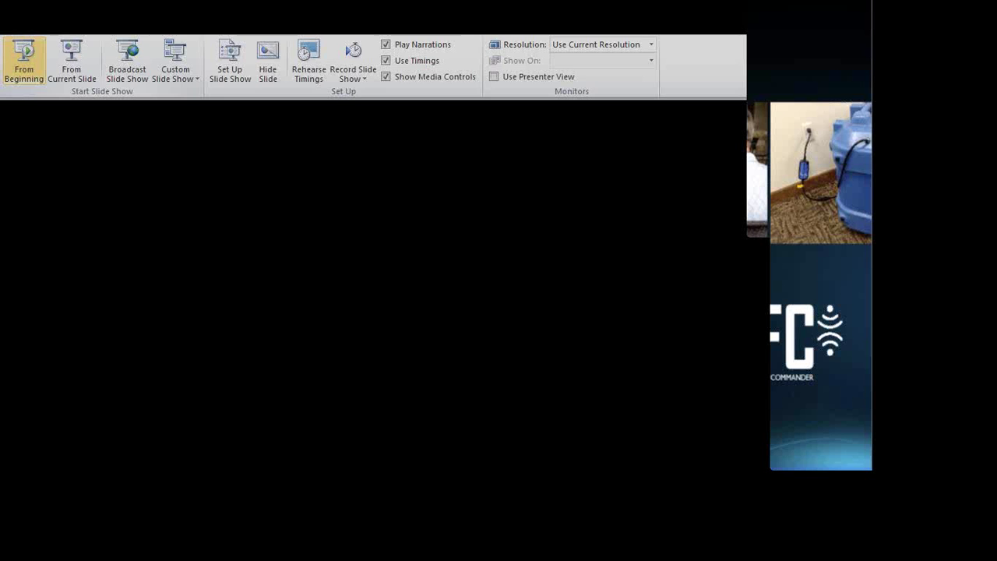